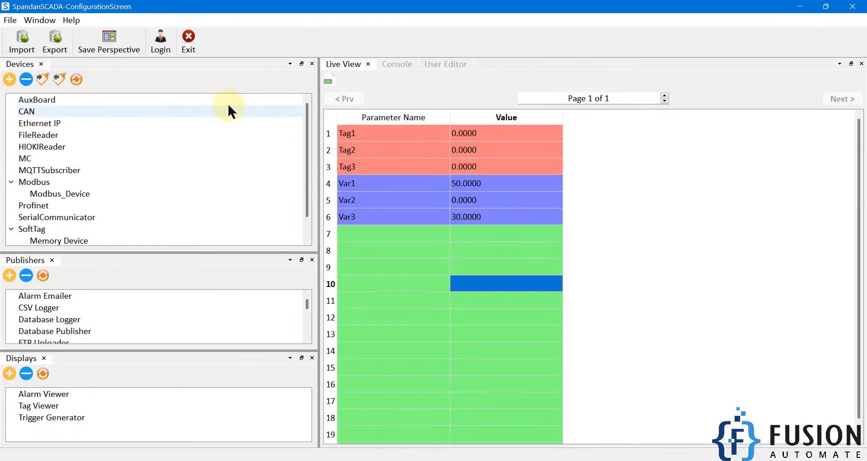
# Examine the Var1, Var2 and Var3 parameters and their values in the live tag table.
pyautogui.click(389, 215)
pyautogui.moveTo(377, 183); pyautogui.dragTo(548, 223)
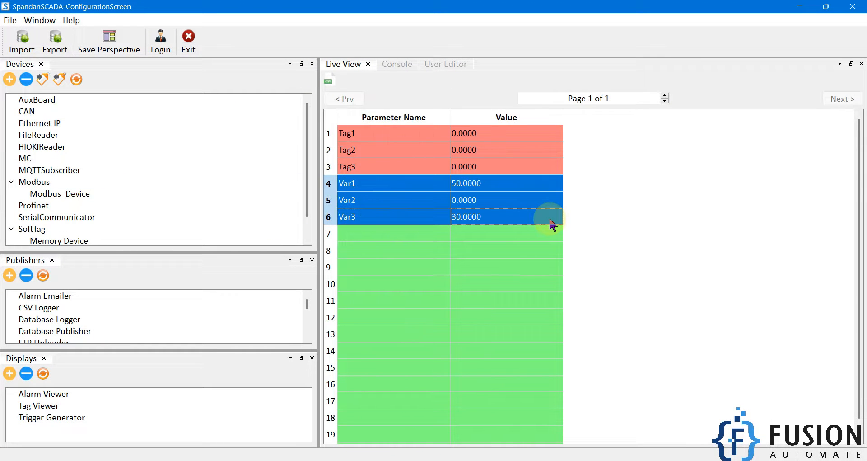
pyautogui.click(387, 185)
pyautogui.click(468, 183)
pyautogui.click(418, 200)
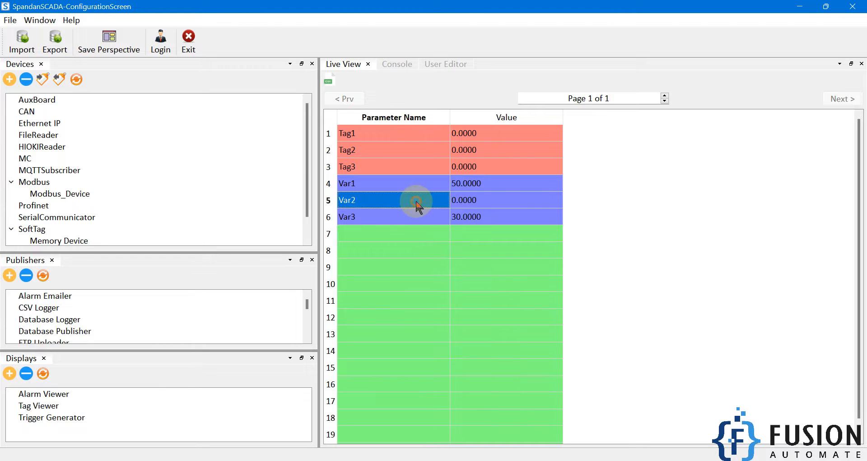
pyautogui.click(460, 204)
pyautogui.click(387, 219)
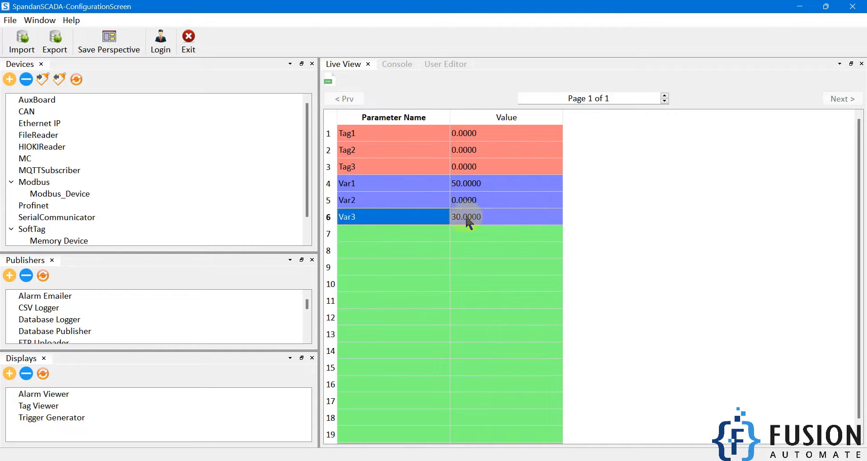
pyautogui.click(474, 218)
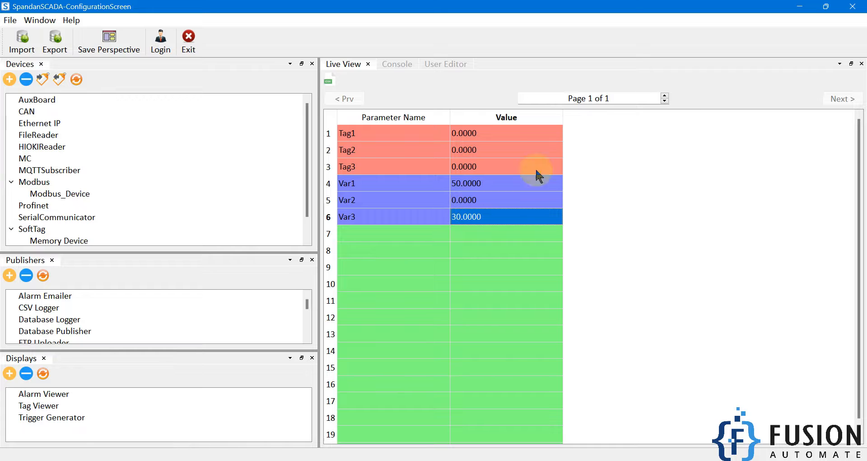
# Switch to SpandanSCADA Screen Designer, create a Main Window form and enlarge it to about 1012 x 749.
pyautogui.click(800, 6)
pyautogui.click(801, 12)
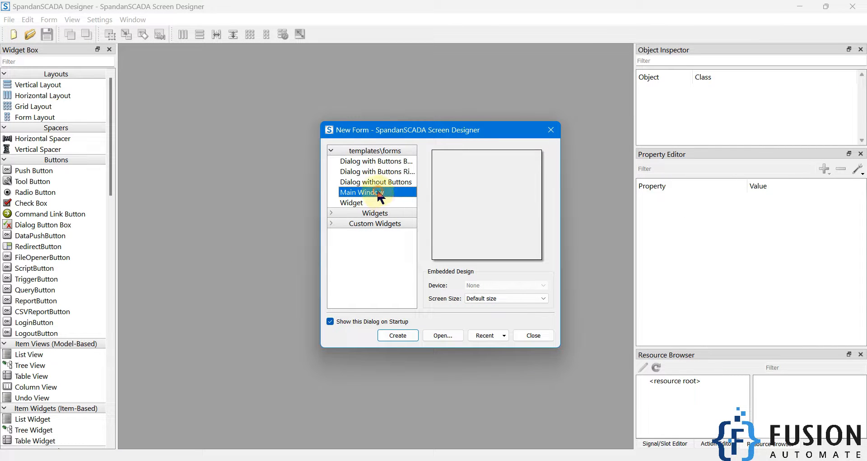
pyautogui.click(397, 339)
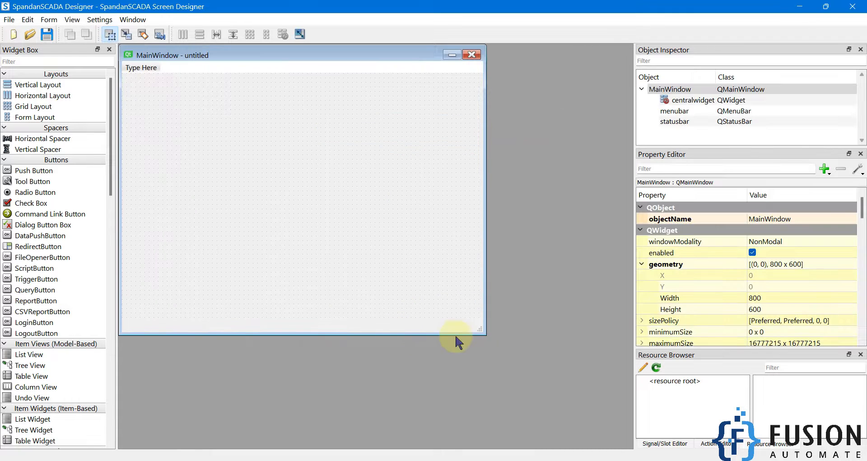
pyautogui.moveTo(483, 331); pyautogui.dragTo(581, 400)
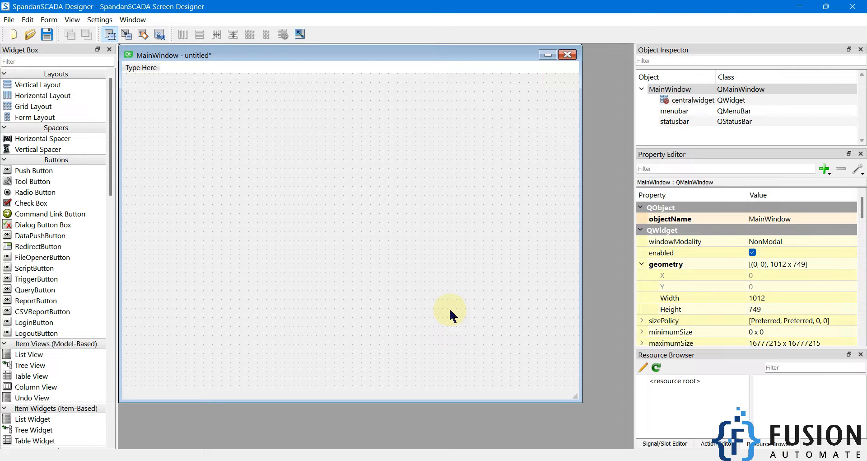
# Place a Label widget in the form's upper-left area, at about (140, 90), with the text Var1.
pyautogui.scroll(-14, 28, 316)
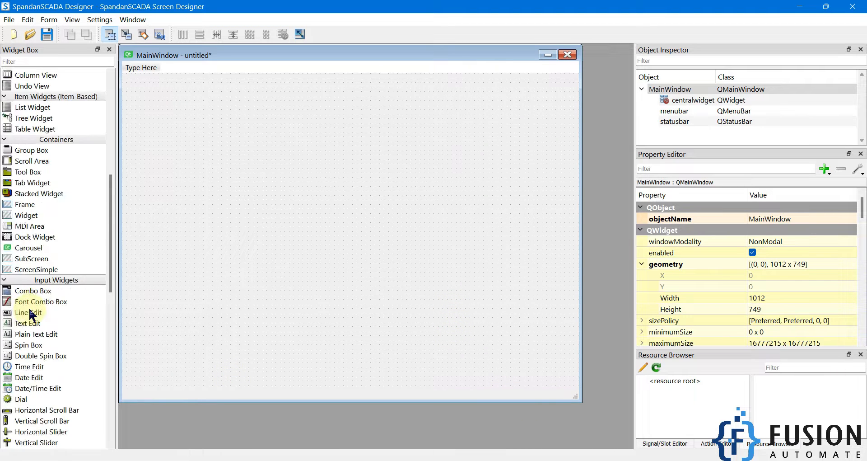
pyautogui.scroll(-5, 33, 312)
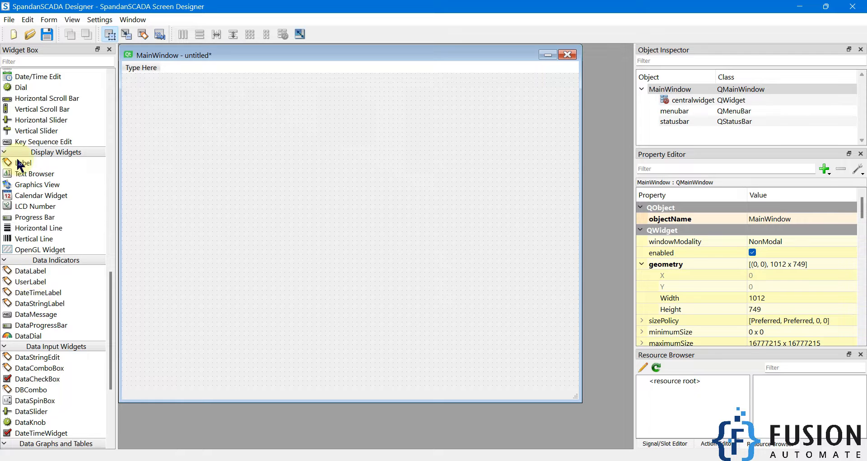
pyautogui.moveTo(21, 167); pyautogui.dragTo(199, 119)
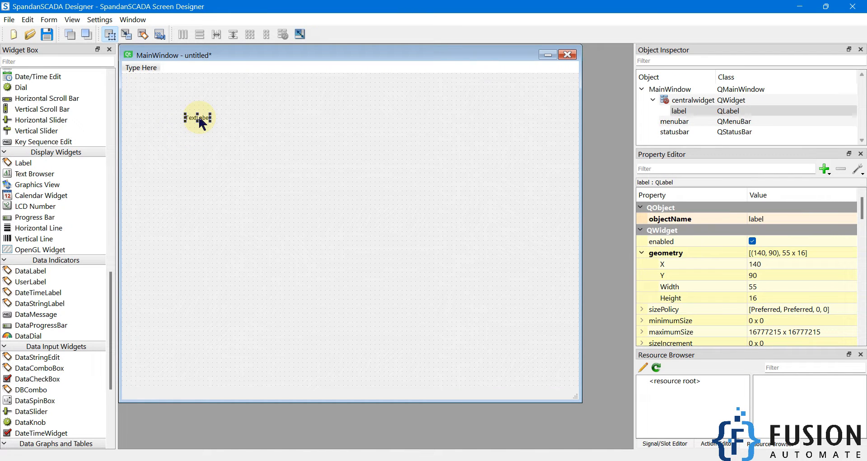
pyautogui.write('Mar1')
pyautogui.click(217, 145)
# Add a second Label just below Var1, at about (150, 130), with the text Var2.
pyautogui.moveTo(21, 164); pyautogui.dragTo(195, 137)
pyautogui.doubleClick(195, 135)
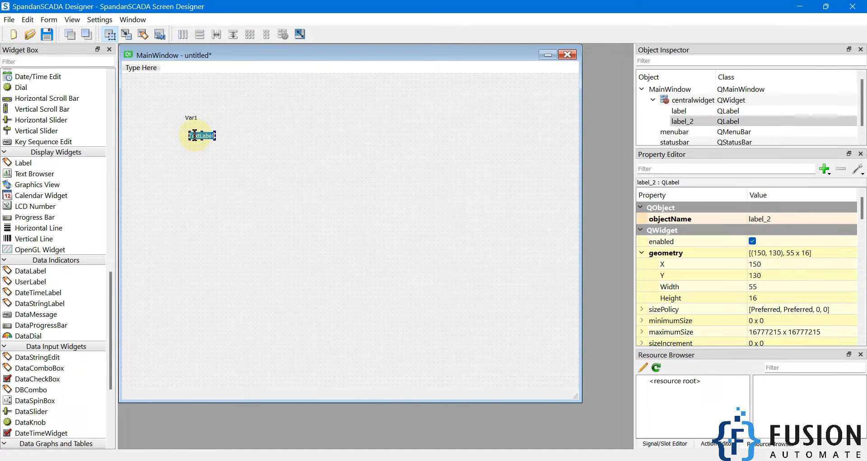
pyautogui.write('Var2')
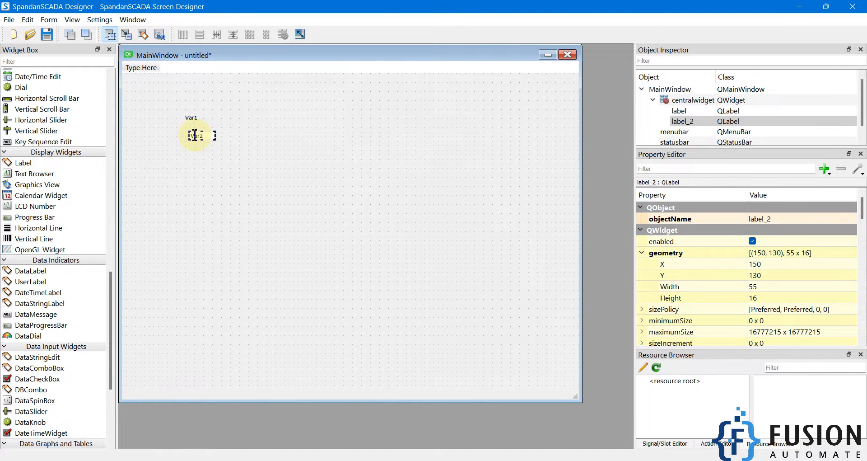
pyautogui.click(239, 163)
# Add a third Label below Var2, at about (150, 190), with the text Var3.
pyautogui.moveTo(20, 165); pyautogui.dragTo(208, 171)
pyautogui.doubleClick(207, 163)
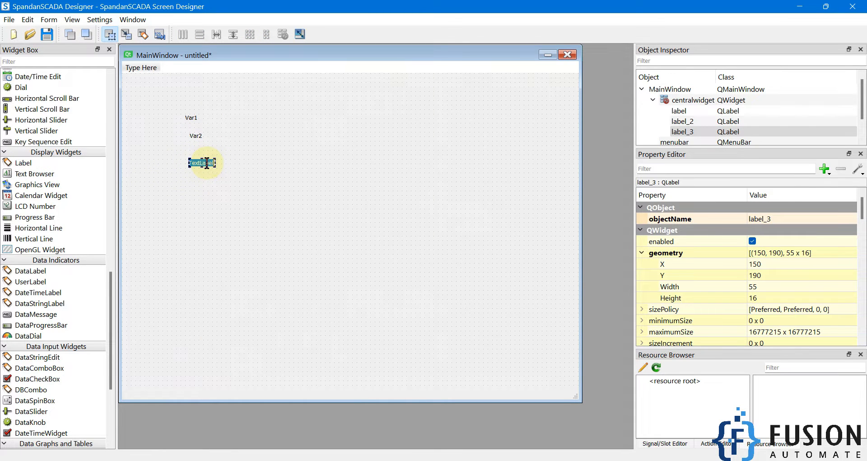
pyautogui.write('Var3')
pyautogui.click(223, 183)
# Set the font size of the Var3 label to 22.
pyautogui.moveTo(237, 182); pyautogui.dragTo(160, 109)
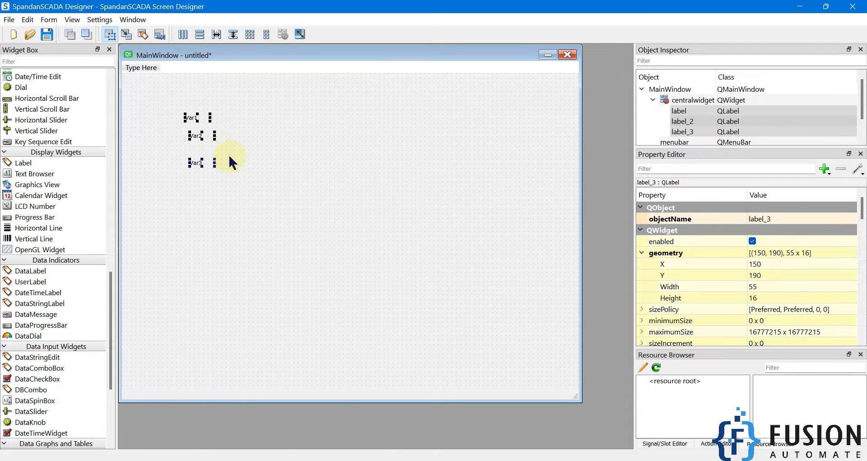
pyautogui.click(251, 164)
pyautogui.click(199, 161)
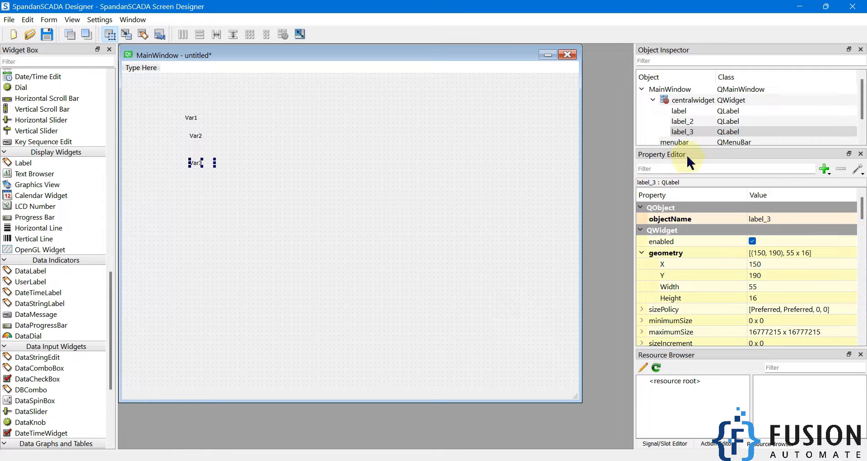
pyautogui.scroll(-4, 816, 299)
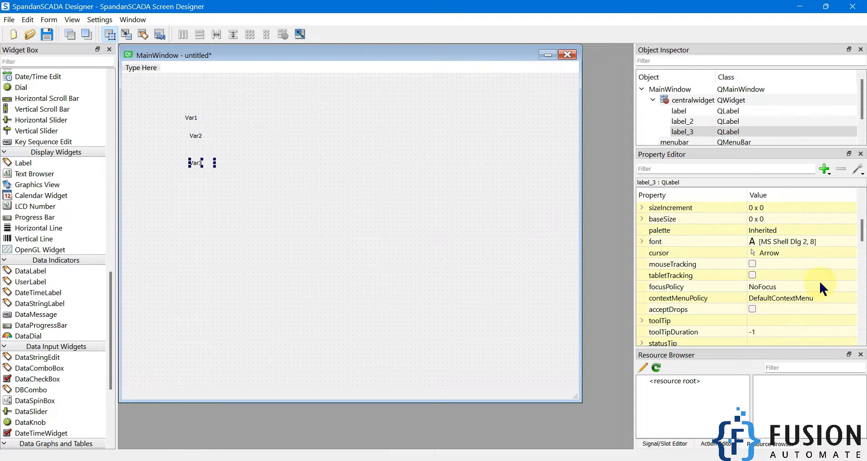
pyautogui.click(813, 242)
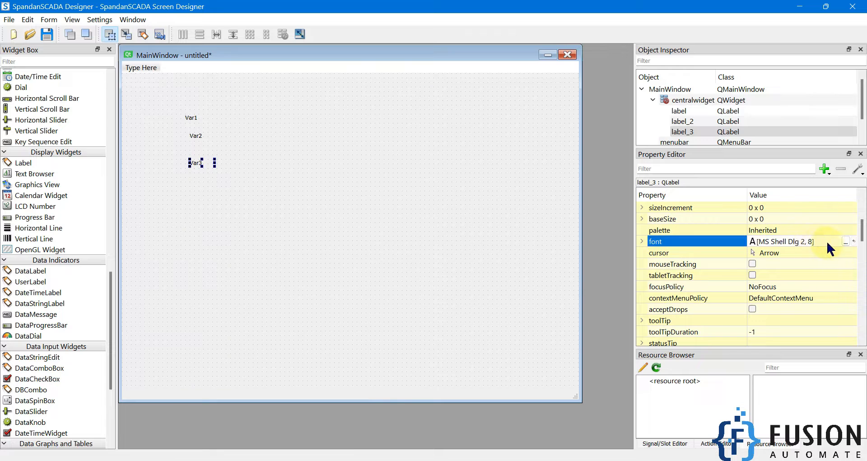
pyautogui.click(846, 241)
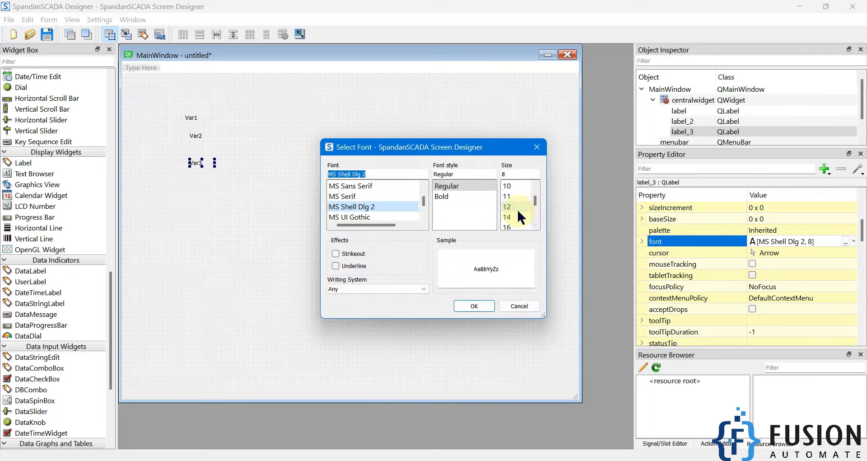
pyautogui.scroll(-2, 518, 211)
pyautogui.click(514, 217)
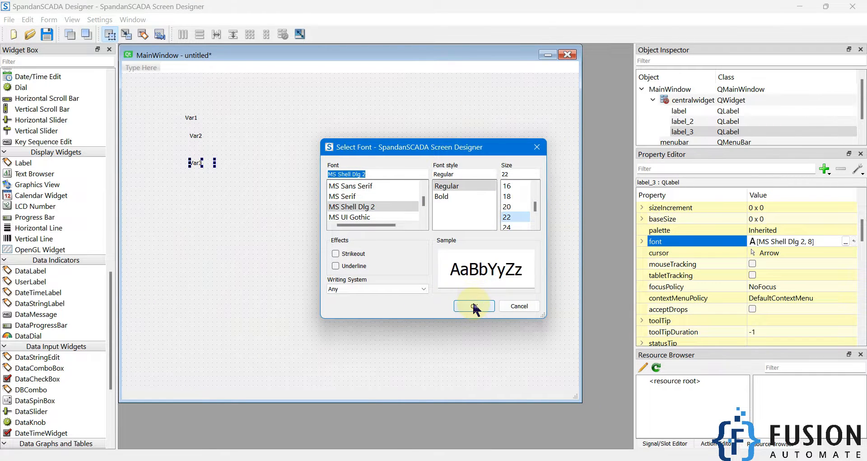
pyautogui.click(474, 306)
# Set the font size of the Var2 label to 22.
pyautogui.click(199, 135)
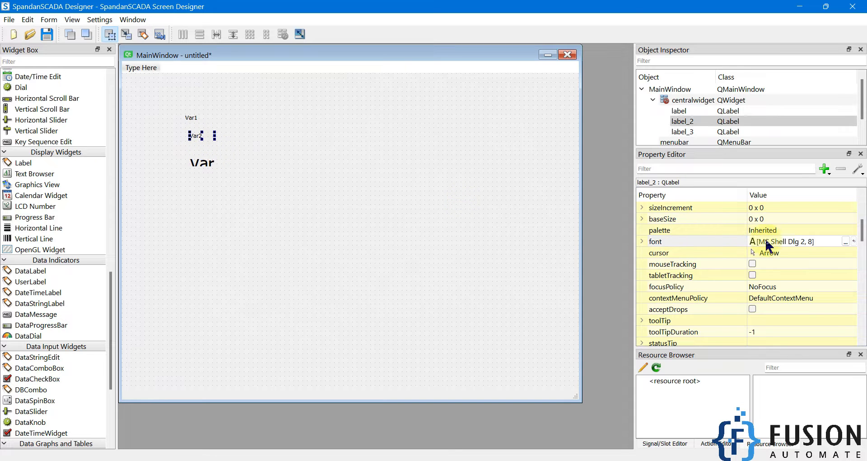
pyautogui.click(846, 241)
pyautogui.scroll(-2, 514, 221)
pyautogui.click(513, 218)
pyautogui.click(482, 307)
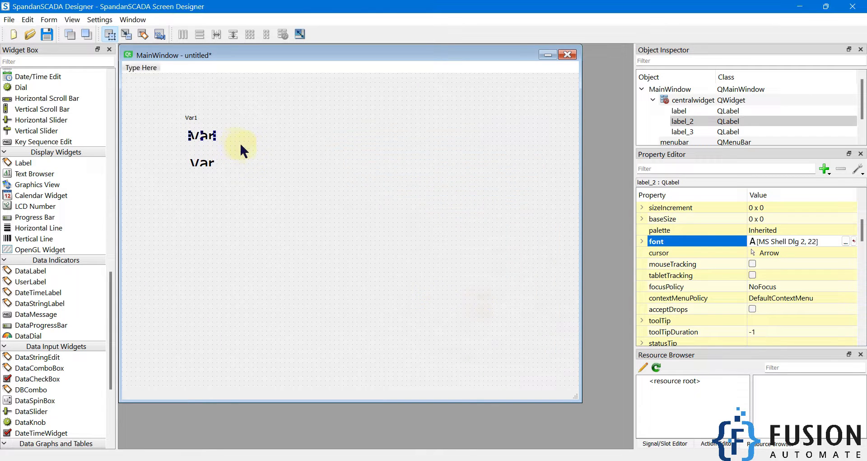
# Set the font size of the Var1 label to 22.
pyautogui.click(190, 118)
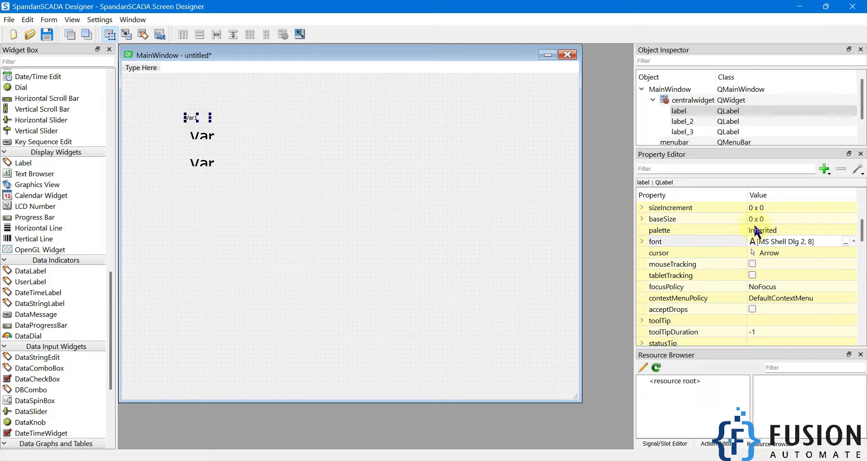
pyautogui.click(846, 241)
pyautogui.scroll(-2, 515, 213)
pyautogui.click(513, 216)
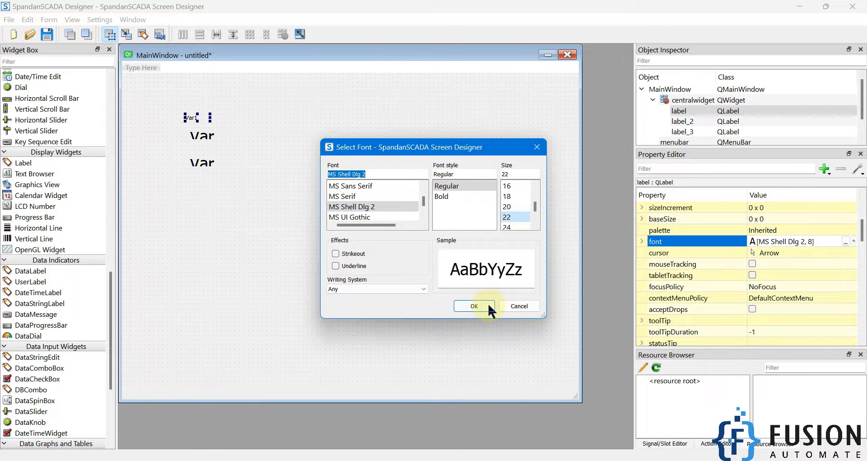
pyautogui.click(488, 305)
# Enlarge the Var3 label to about 91 x 61 so its whole text fits.
pyautogui.click(211, 164)
pyautogui.moveTo(213, 163); pyautogui.dragTo(235, 190)
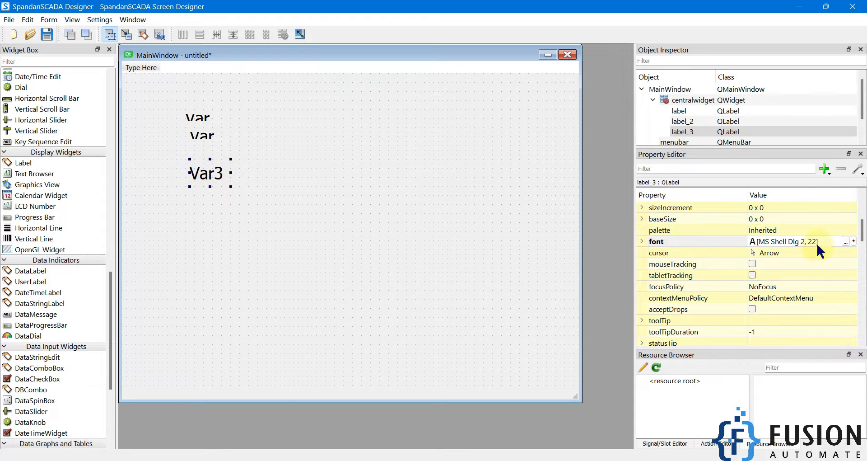
pyautogui.scroll(4, 750, 267)
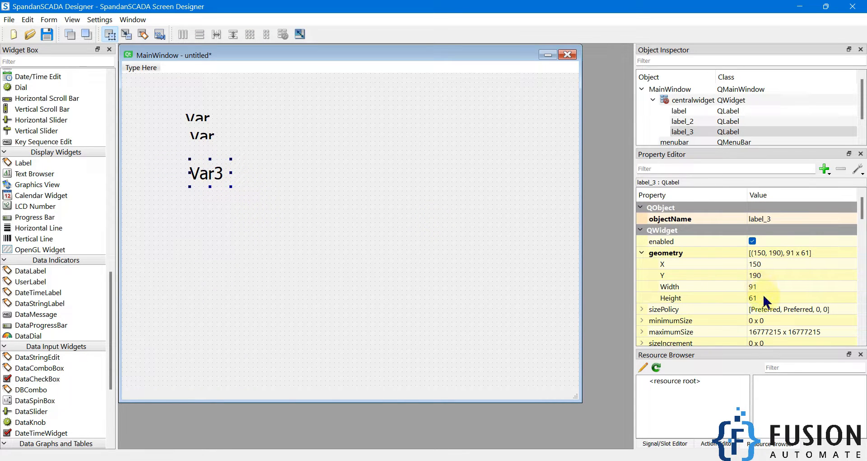
# Set the Var2 label's width to 91 and height to 61.
pyautogui.click(206, 137)
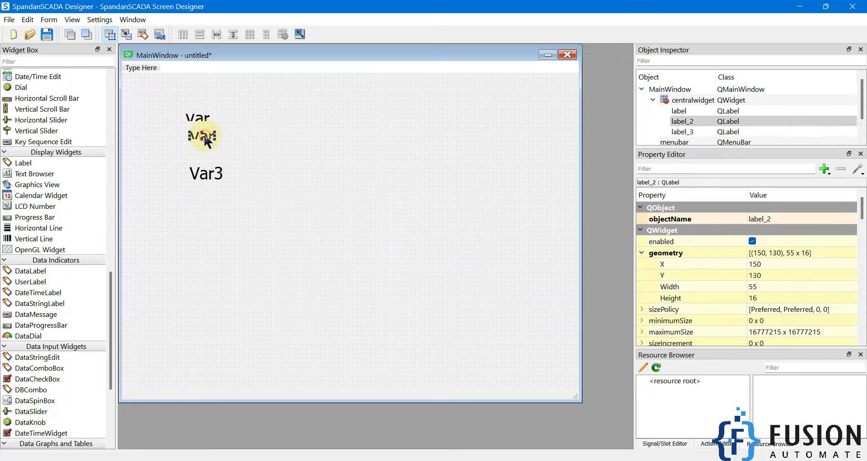
pyautogui.click(768, 287)
pyautogui.write('91')
pyautogui.press('Tab')
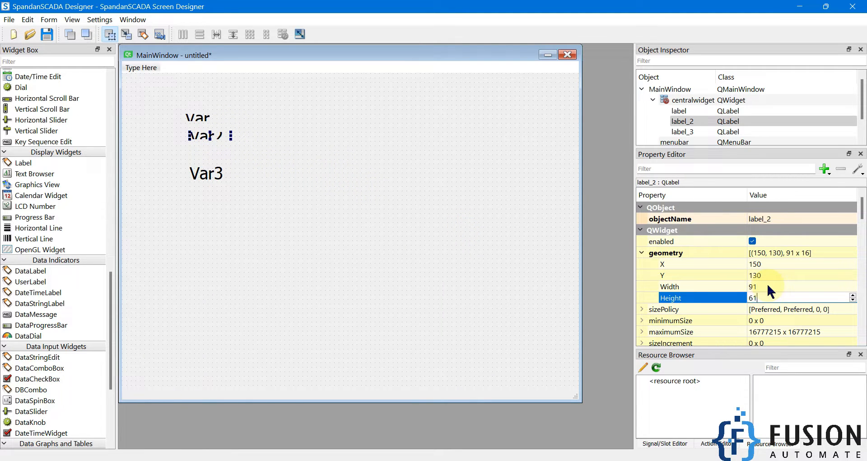
pyautogui.write('61')
pyautogui.press('Return')
# Set the Var1 label's width to 91 and height to 61.
pyautogui.click(207, 124)
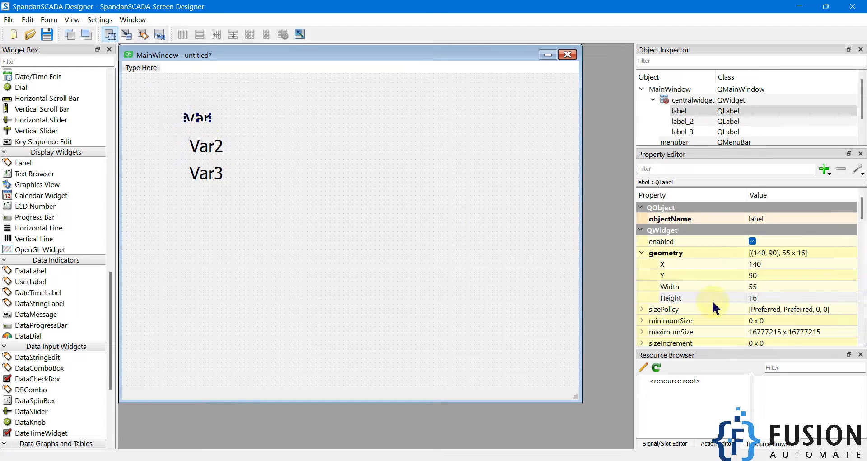
pyautogui.click(780, 286)
pyautogui.write('91')
pyautogui.press('Tab')
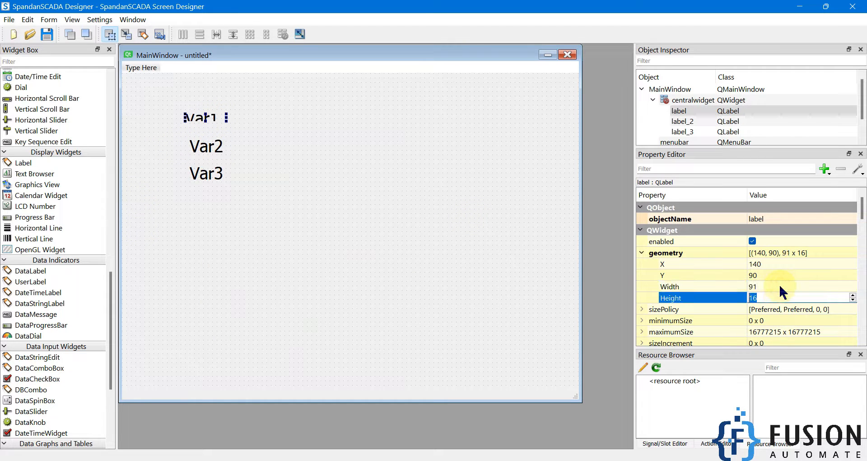
pyautogui.write('61')
pyautogui.press('Return')
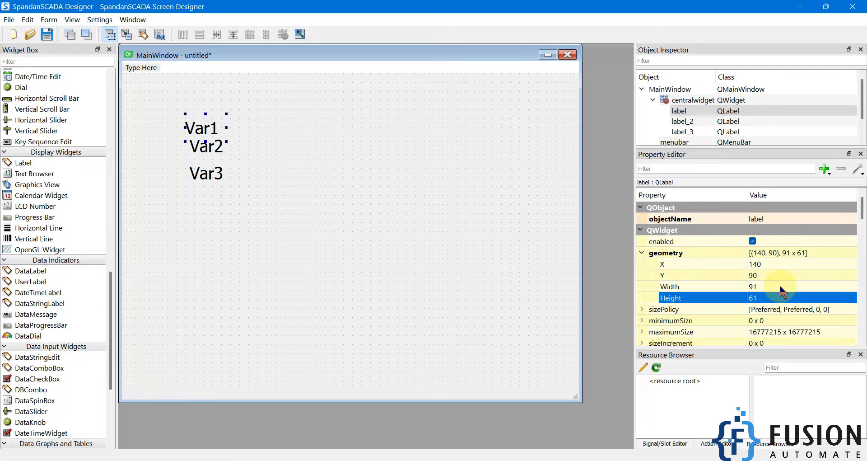
# Arrange the Var1, Var2 and Var3 labels together in a vertical splitter layout.
pyautogui.click(295, 243)
pyautogui.moveTo(233, 199); pyautogui.dragTo(144, 94)
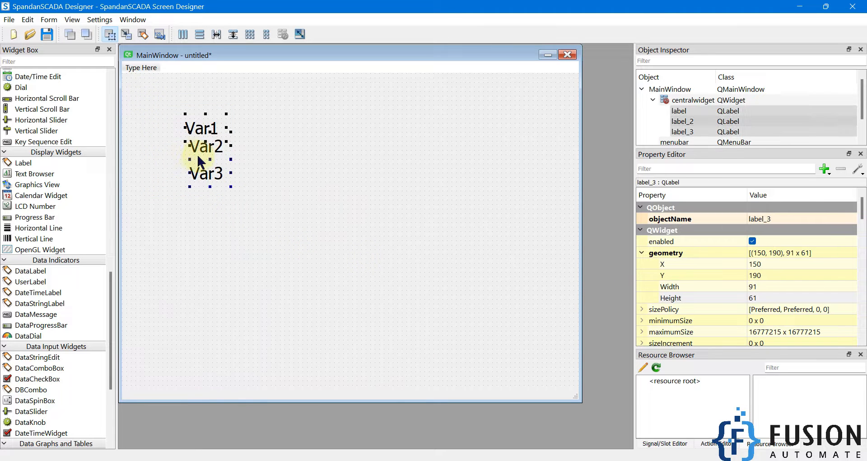
pyautogui.click(233, 35)
pyautogui.moveTo(260, 221); pyautogui.dragTo(165, 108)
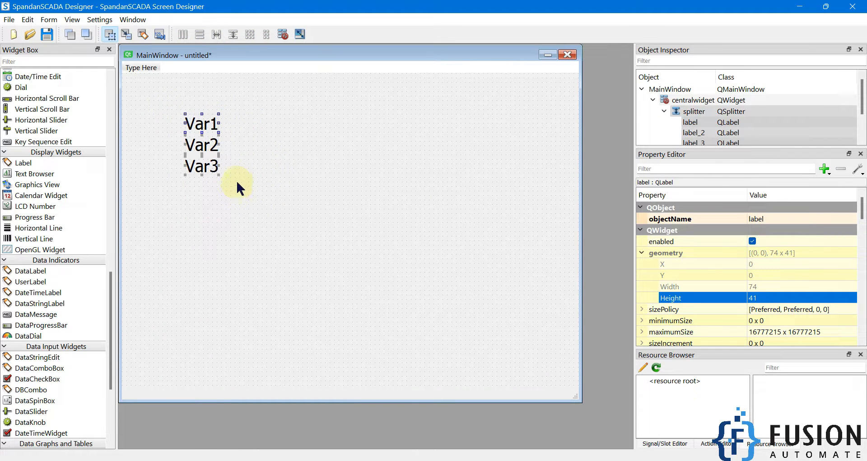
pyautogui.click(233, 194)
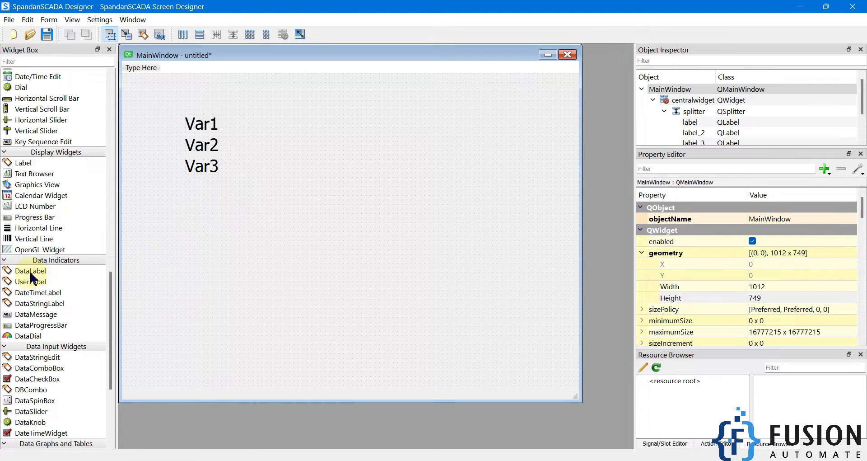
# Place a DataLabel on the form to the side of the Var labels and link it to the tag Var1.
pyautogui.moveTo(31, 274); pyautogui.dragTo(340, 169)
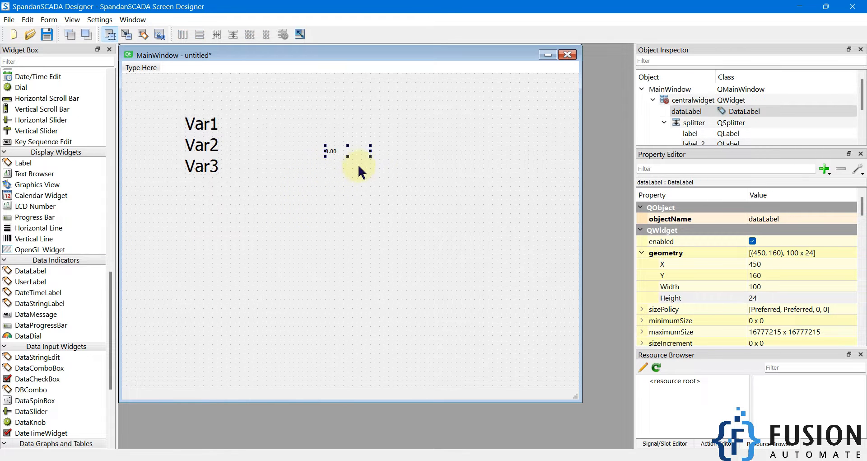
pyautogui.doubleClick(334, 150)
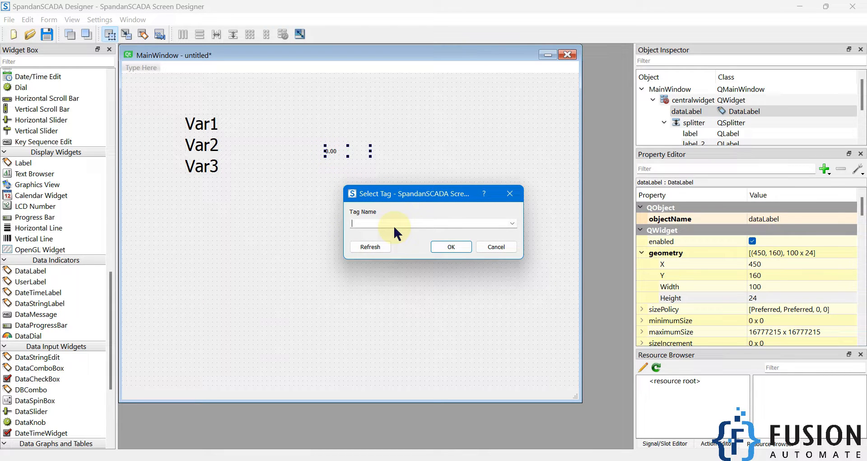
pyautogui.write('Var1')
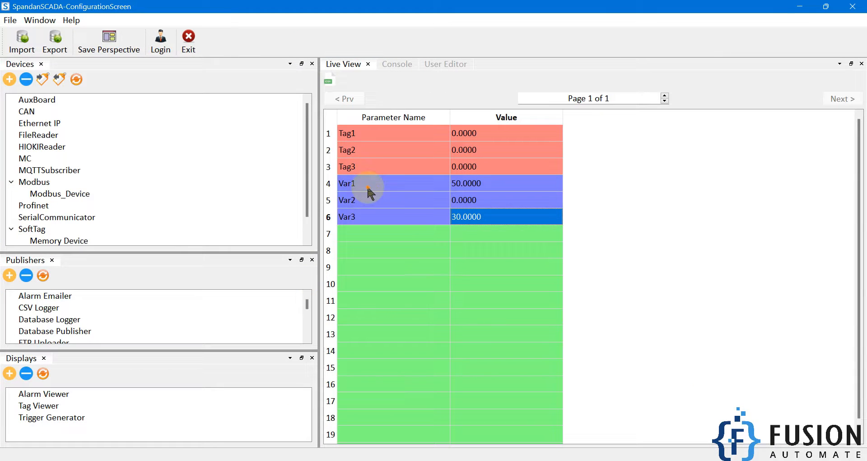
pyautogui.click(366, 184)
pyautogui.click(369, 200)
pyautogui.click(368, 217)
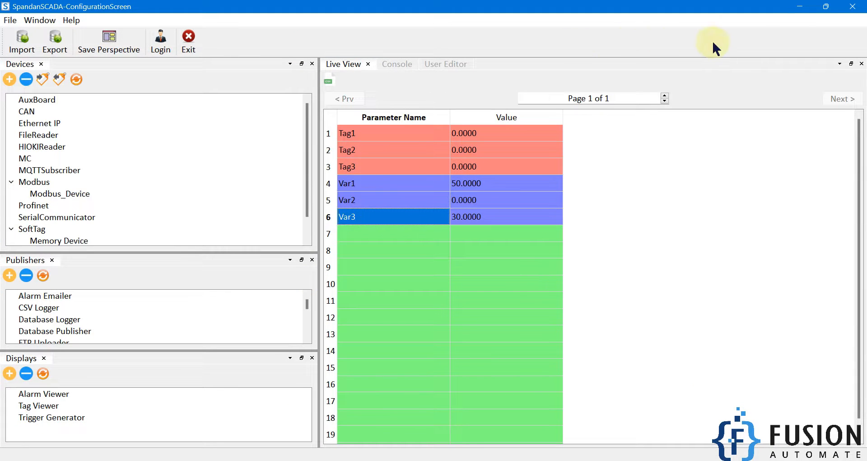
pyautogui.click(799, 10)
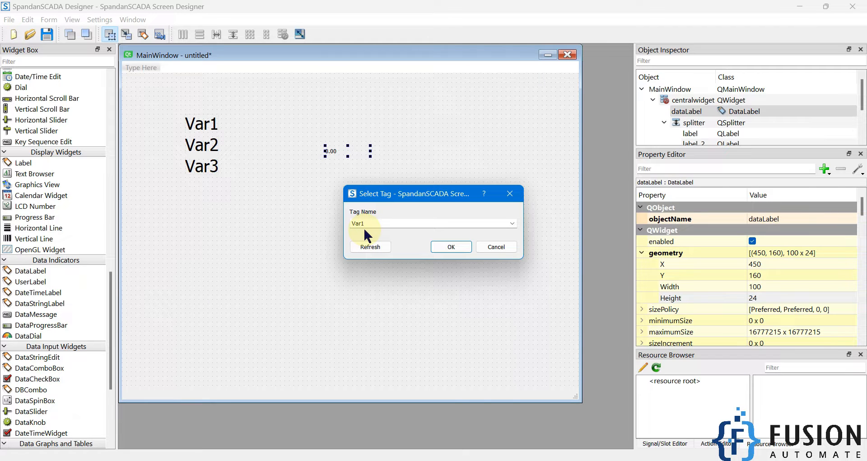
pyautogui.click(442, 247)
# Add two more DataLabels below the first and link them to the tags Var2 and Var3.
pyautogui.moveTo(64, 269); pyautogui.dragTo(326, 195)
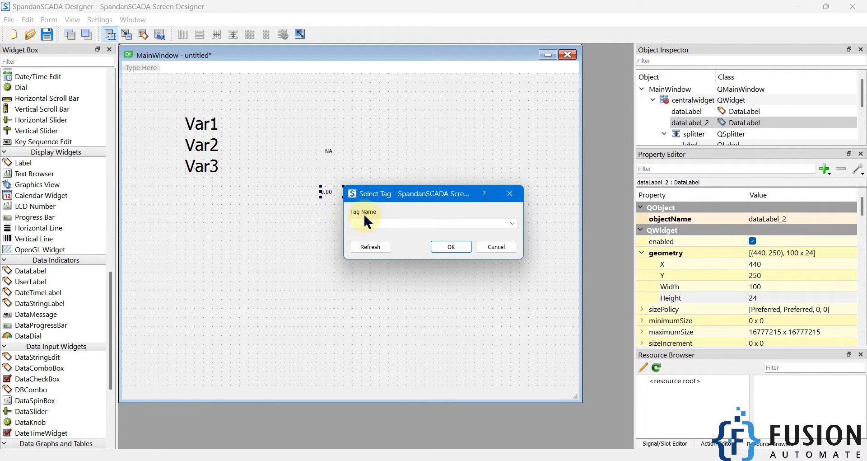
pyautogui.click(449, 246)
pyautogui.moveTo(27, 271); pyautogui.dragTo(323, 226)
pyautogui.write('Var3')
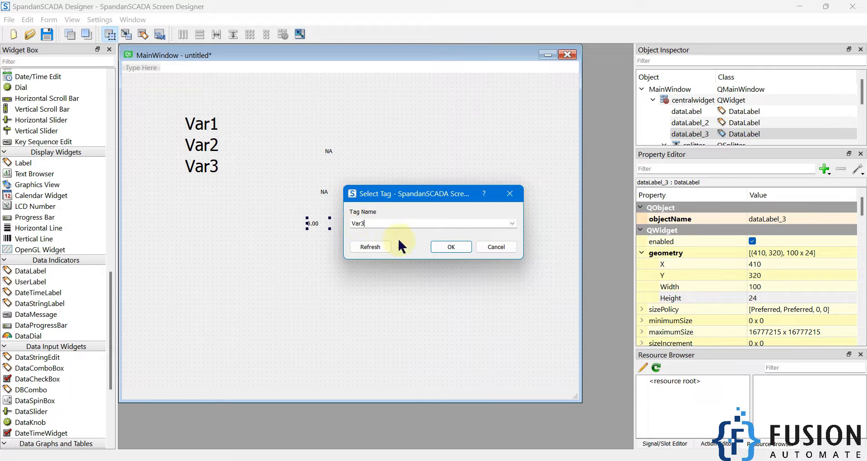
pyautogui.click(437, 245)
# Set the font size of the Var1 data label to 22.
pyautogui.click(329, 148)
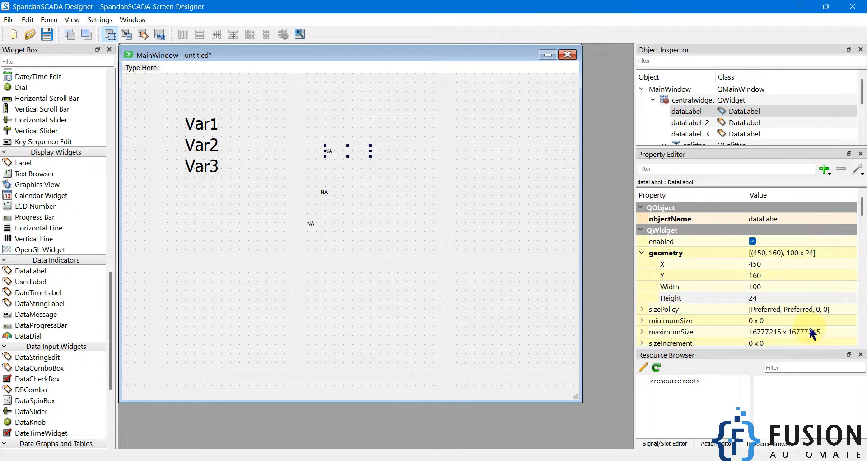
pyautogui.scroll(-4, 809, 324)
pyautogui.click(833, 240)
pyautogui.click(846, 241)
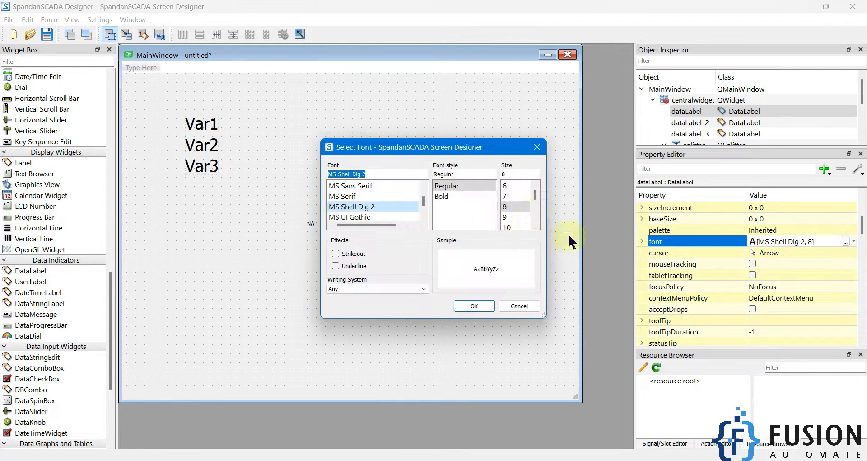
pyautogui.click(507, 207)
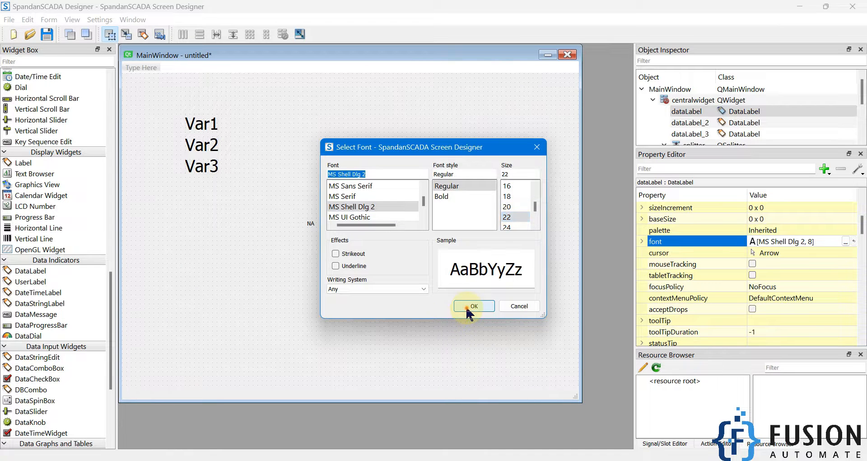
pyautogui.click(472, 305)
# Set the font size of the Var2 data label to 22.
pyautogui.click(330, 193)
pyautogui.click(846, 242)
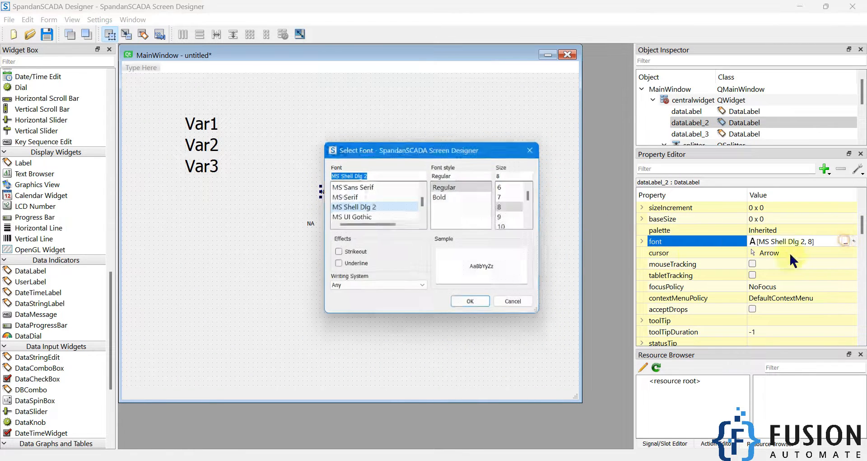
pyautogui.scroll(-2, 526, 228)
pyautogui.click(525, 218)
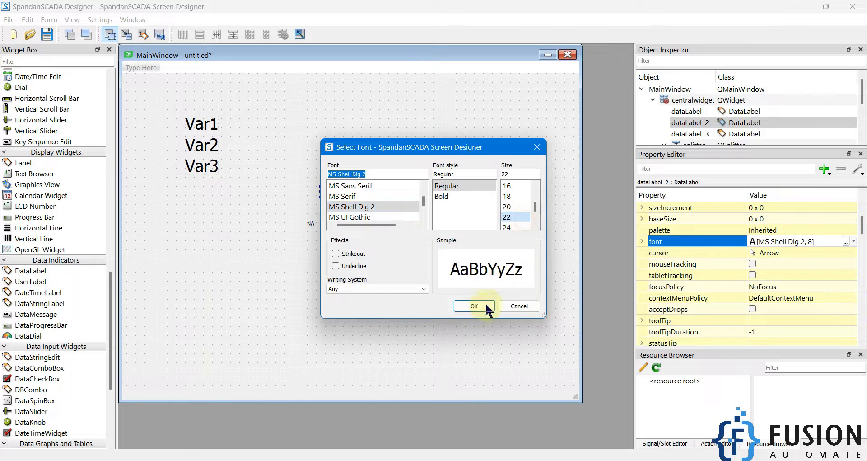
pyautogui.click(468, 303)
# Set the font size of the Var3 data label to 22.
pyautogui.click(319, 227)
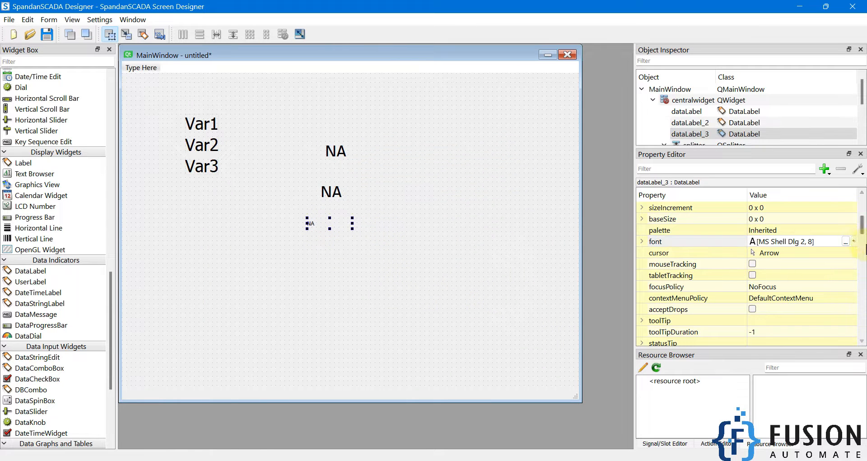
pyautogui.click(846, 241)
pyautogui.scroll(-3, 520, 212)
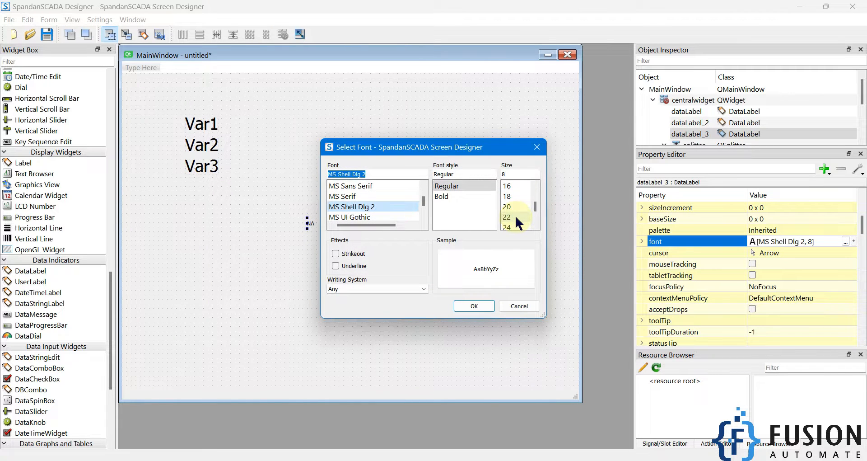
pyautogui.click(519, 217)
pyautogui.click(472, 307)
# Arrange the three data labels in a vertical splitter and align the group beside the Var1, Var2 and Var3 labels.
pyautogui.moveTo(444, 258); pyautogui.dragTo(278, 117)
pyautogui.click(233, 35)
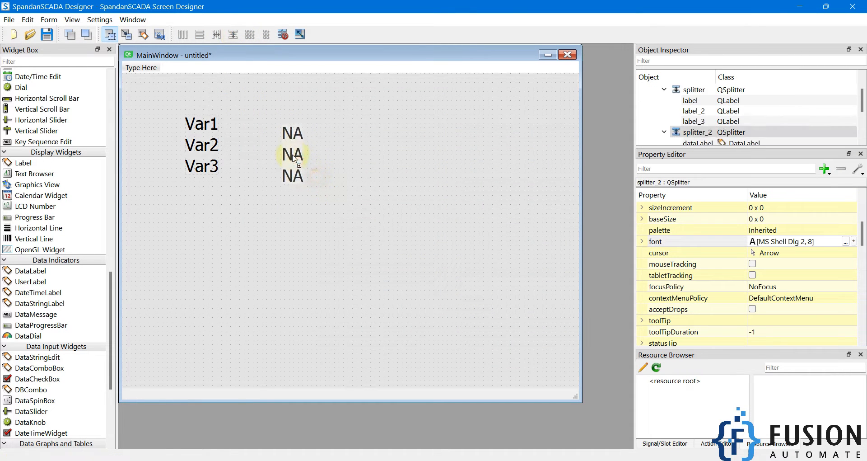
pyautogui.moveTo(294, 158); pyautogui.dragTo(247, 148)
pyautogui.click(282, 155)
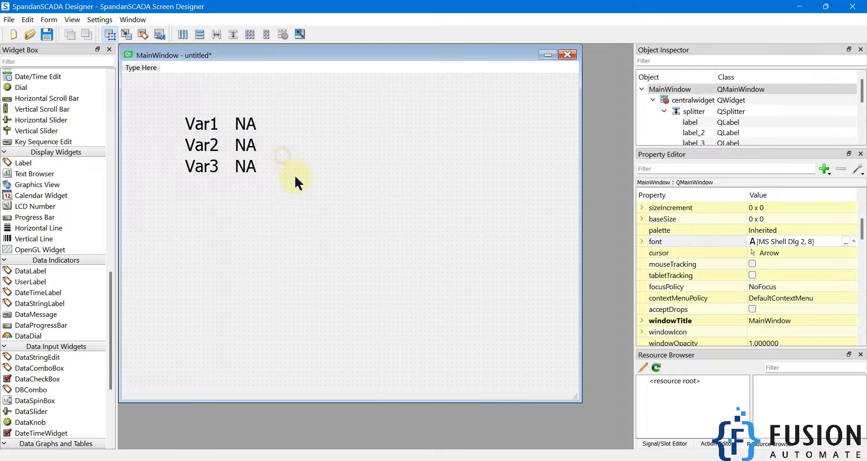
# Save the form as First_Screen in the SpandanSCADA folder.
pyautogui.hotkey('ctrl', 's')
pyautogui.scroll(-1, 276, 185)
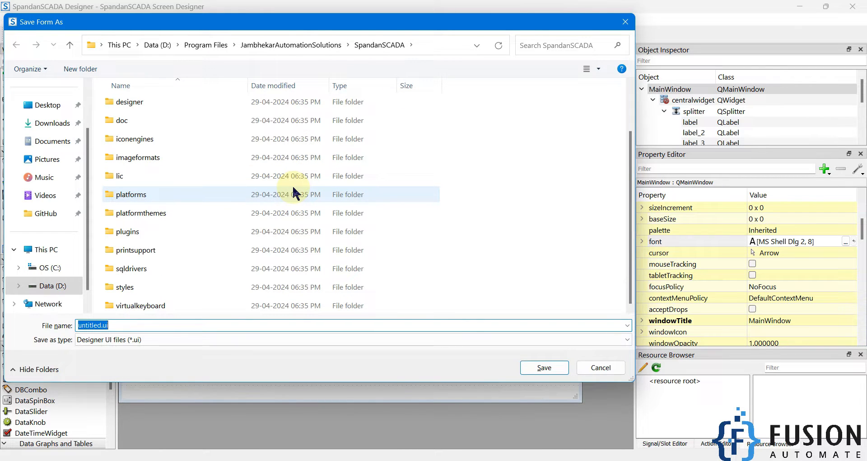
pyautogui.write('First_Screen')
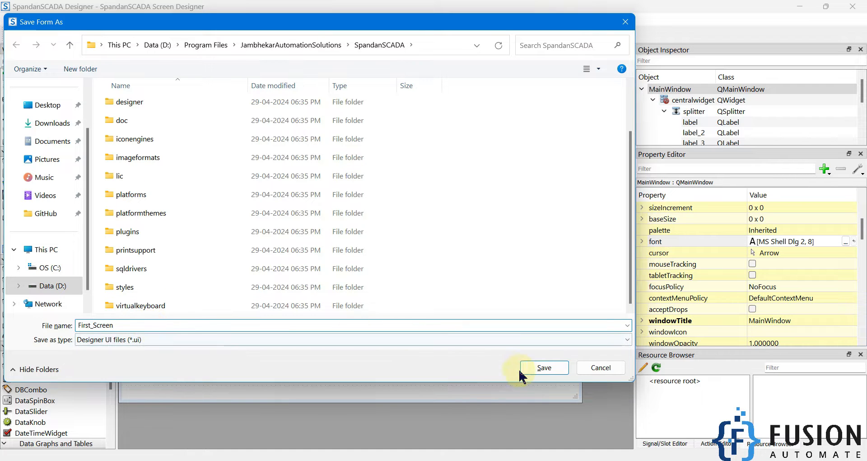
pyautogui.click(545, 368)
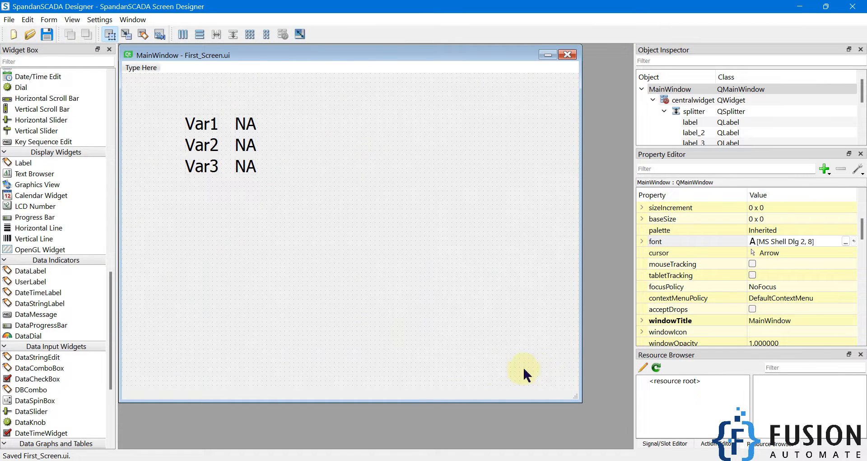
# Switch to the SpandanSCADA configuration screen and show the SCADA Screens view.
pyautogui.click(291, 460)
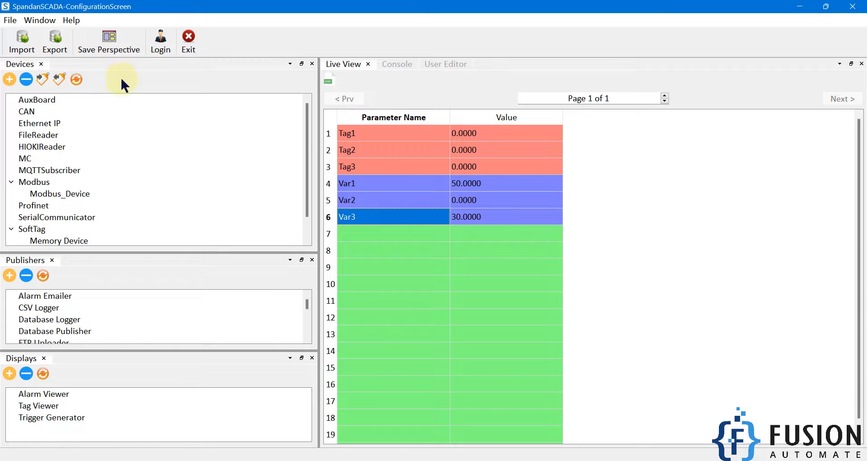
pyautogui.click(47, 23)
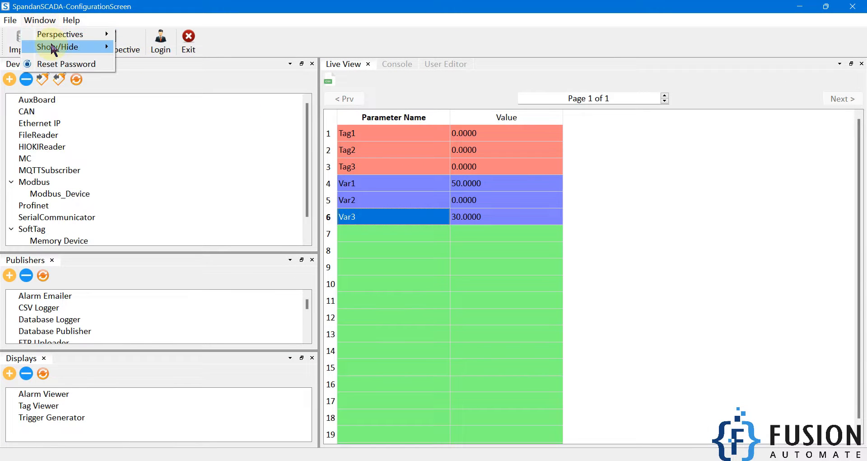
pyautogui.moveTo(53, 49)
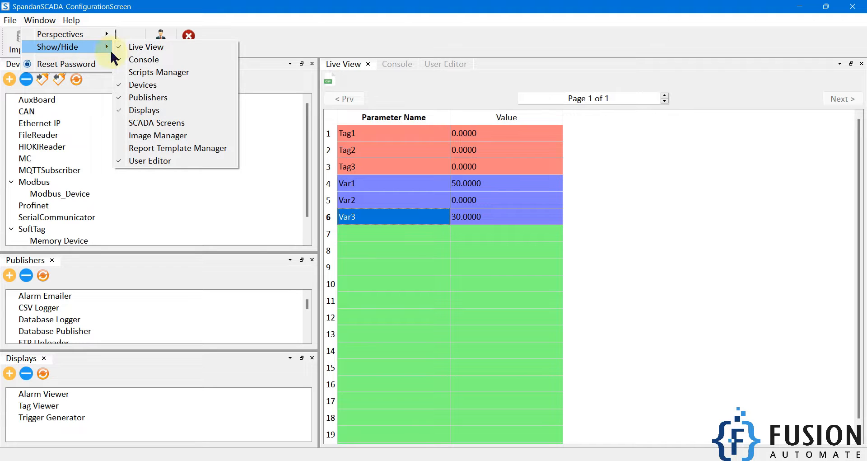
pyautogui.click(186, 122)
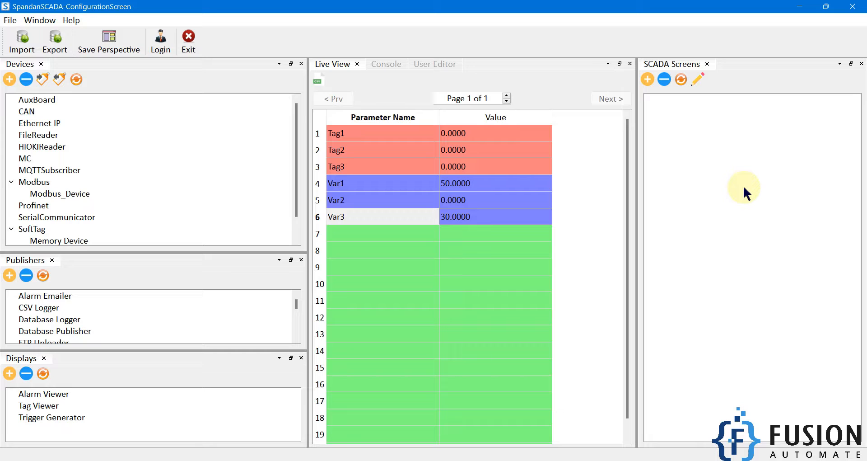
# Load First_Screen.ui into the SCADA Screens list.
pyautogui.click(647, 80)
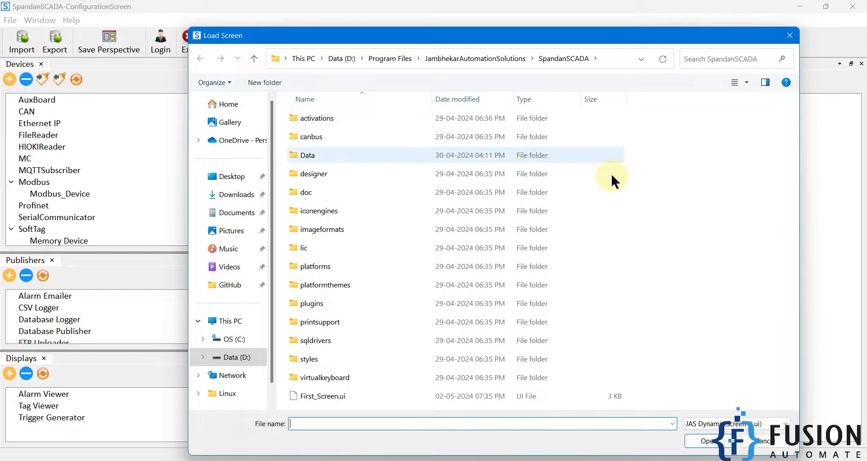
pyautogui.click(416, 394)
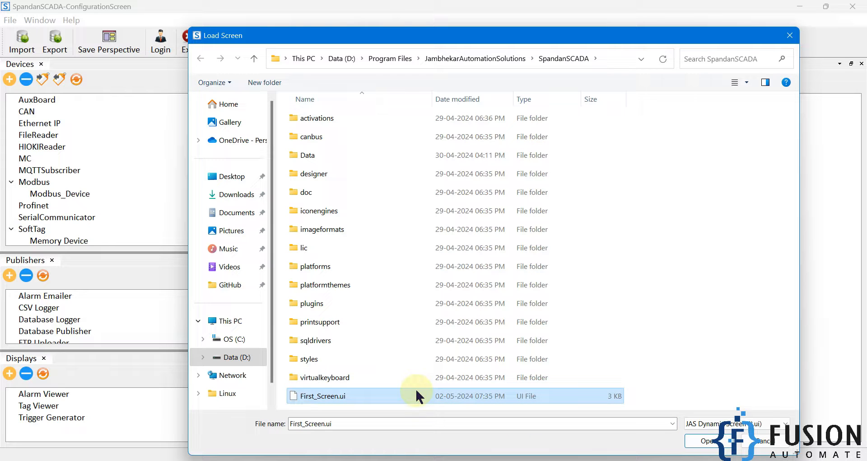
pyautogui.click(705, 441)
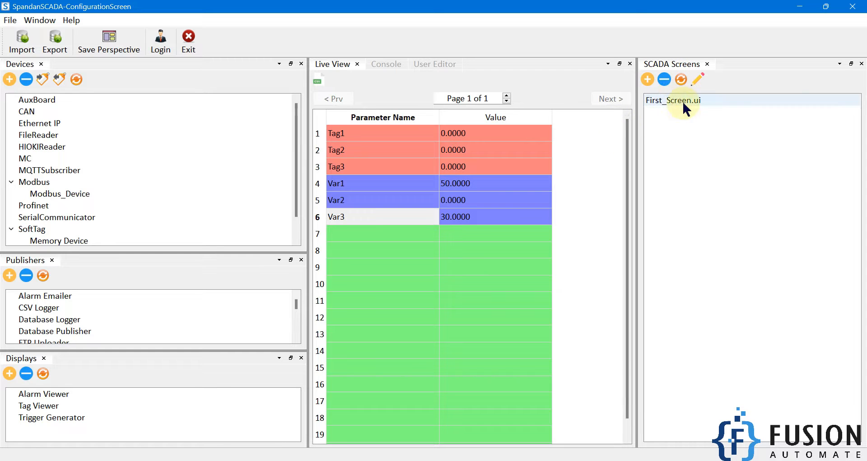
# Run First_Screen.ui from the SCADA Screens list and move its window aside so the live tag values stay in view.
pyautogui.doubleClick(683, 101)
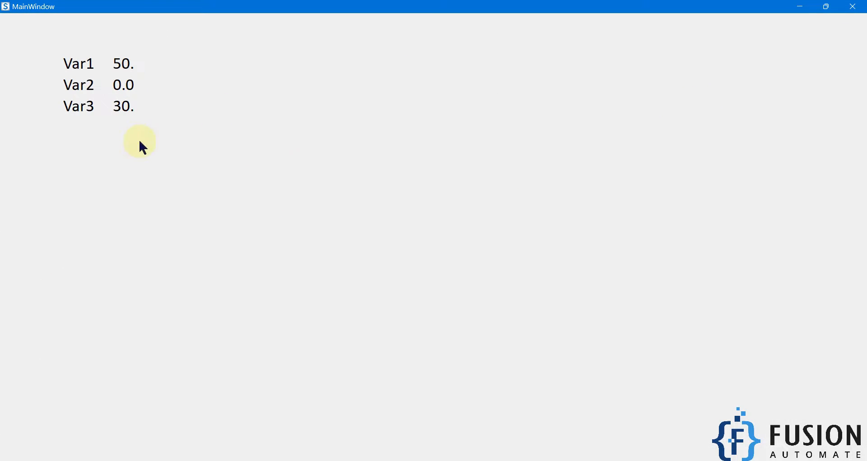
pyautogui.moveTo(246, 7); pyautogui.dragTo(745, 83)
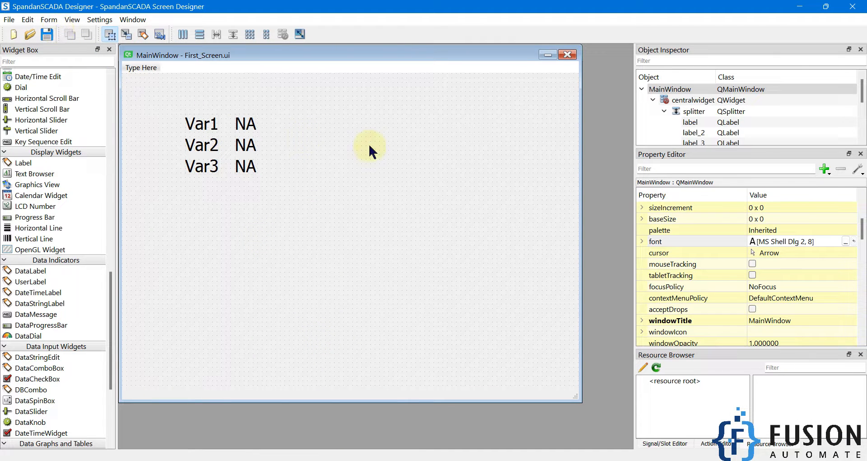
pyautogui.click(9, 19)
pyautogui.click(18, 30)
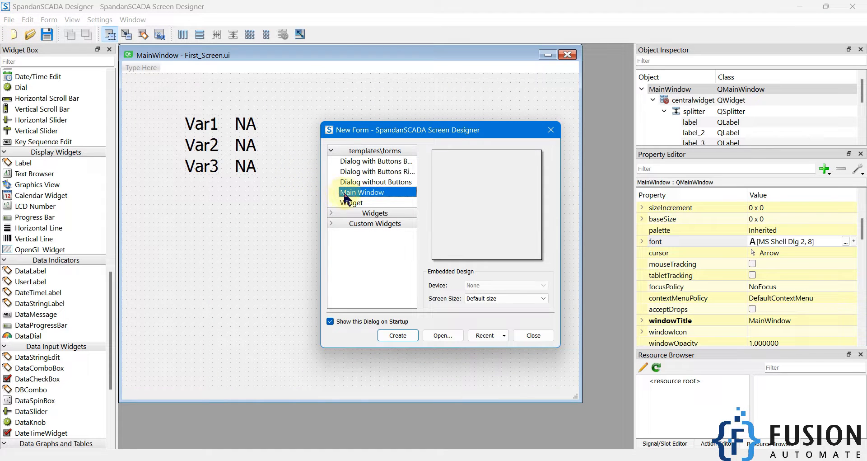
pyautogui.click(552, 130)
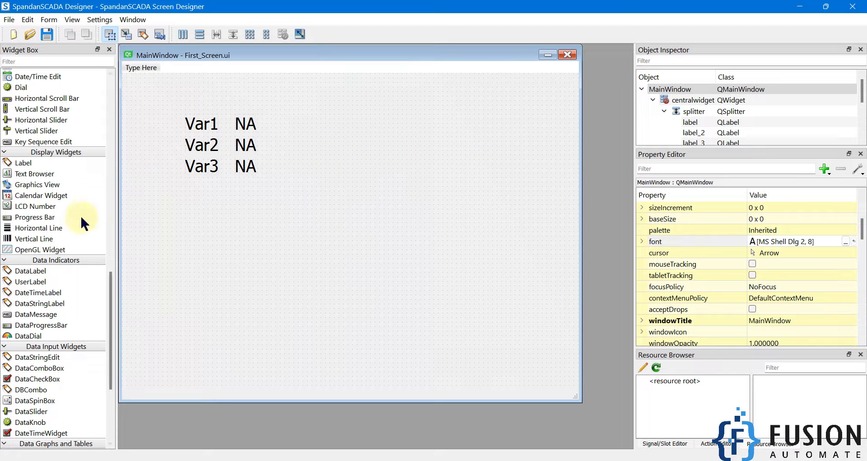
pyautogui.moveTo(162, 98); pyautogui.dragTo(223, 182)
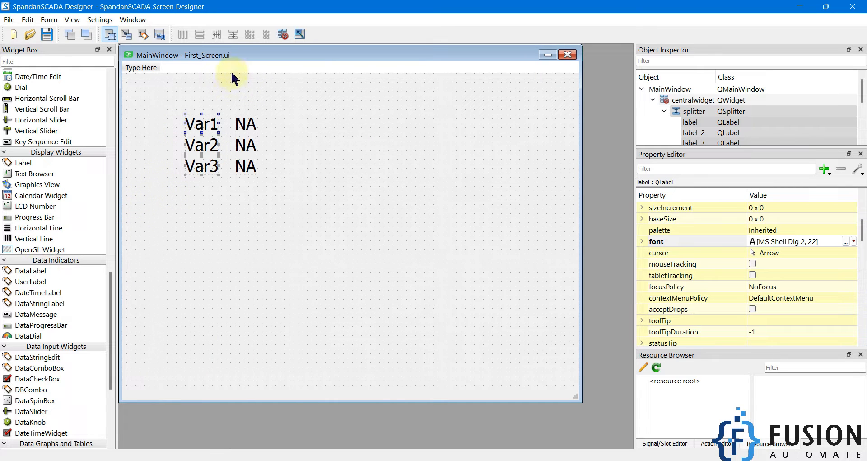
pyautogui.click(229, 92)
pyautogui.moveTo(229, 92); pyautogui.dragTo(296, 197)
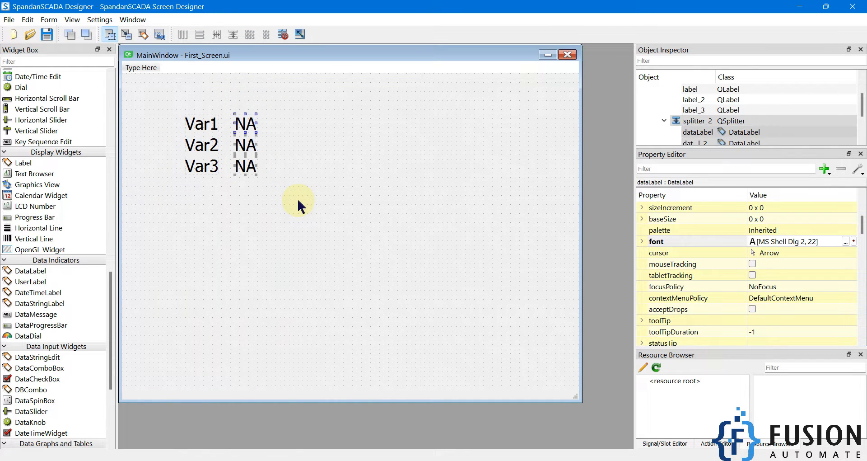
pyautogui.click(296, 207)
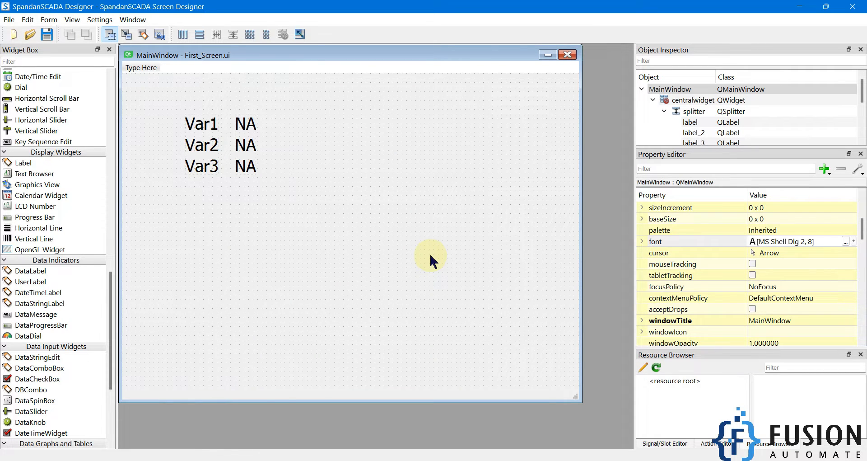
# Return to the running First_Screen window and move it clear of the SCADA Screens list.
pyautogui.click(800, 6)
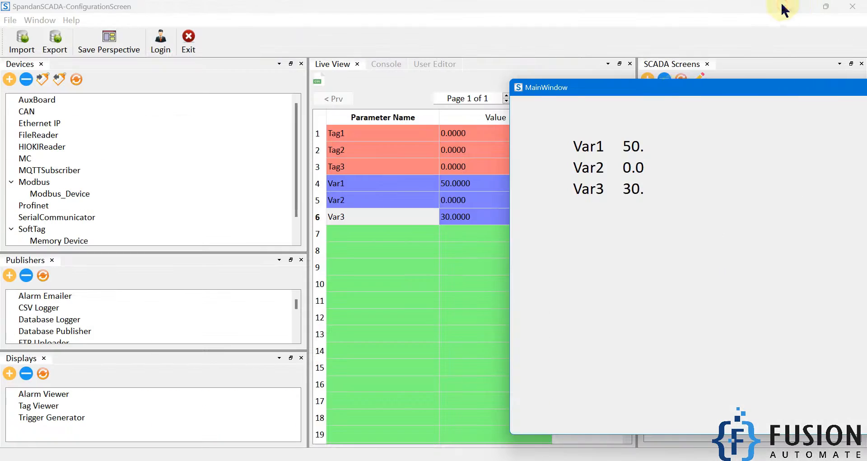
pyautogui.moveTo(533, 88); pyautogui.dragTo(527, 180)
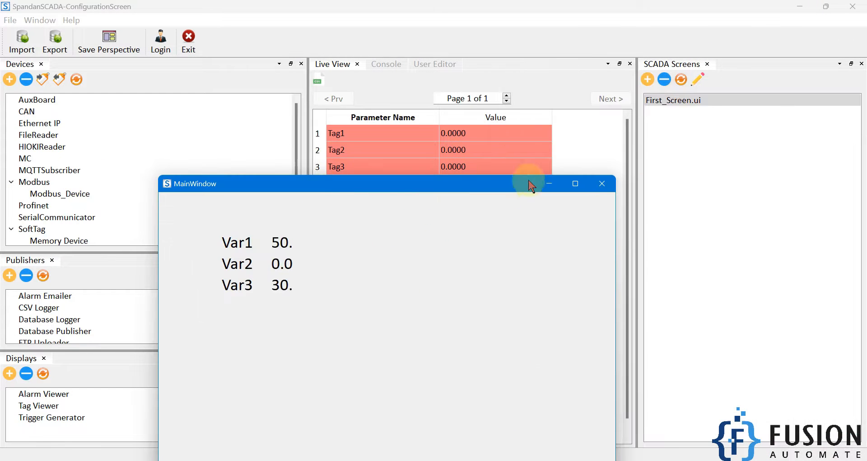
# Close the running First_Screen window and check which views are enabled under the Show/Hide options.
pyautogui.click(604, 181)
pyautogui.click(45, 23)
pyautogui.moveTo(74, 49)
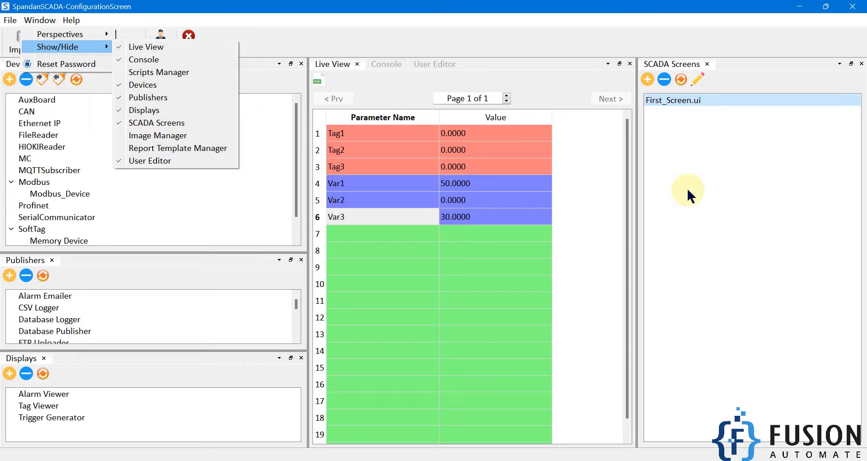
pyautogui.click(655, 156)
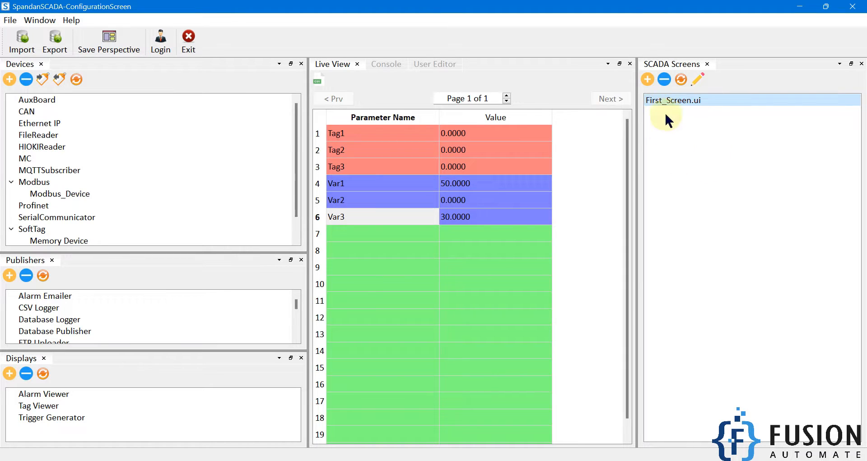
# Load First_Screen.ui from the SpandanSCADA folder again and refresh the SCADA Screens list.
pyautogui.click(643, 80)
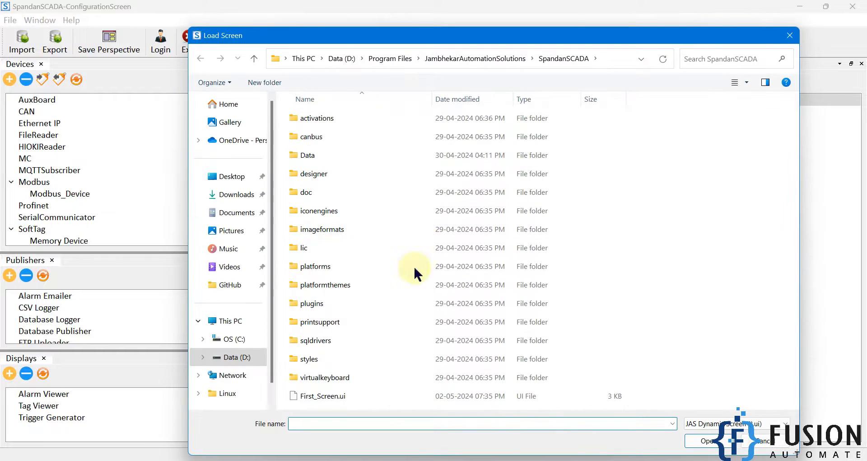
pyautogui.doubleClick(343, 398)
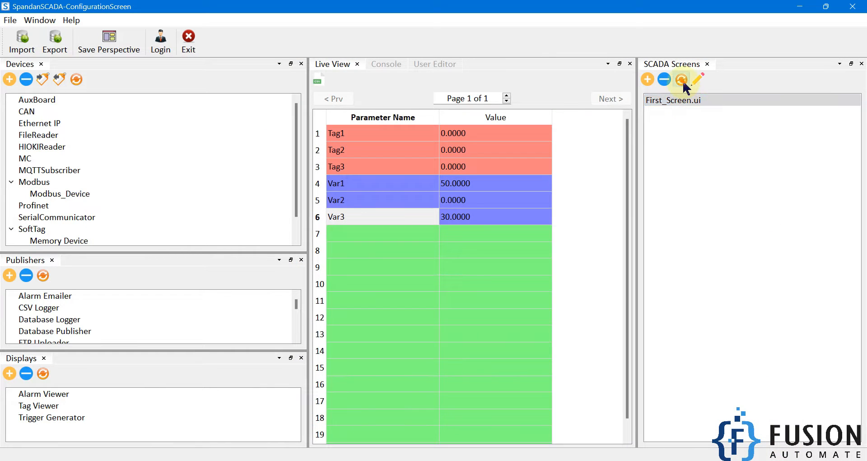
pyautogui.click(681, 80)
# Run First_Screen.ui to view its live tag values, closing its window and minimizing the configuration screen when done.
pyautogui.doubleClick(673, 103)
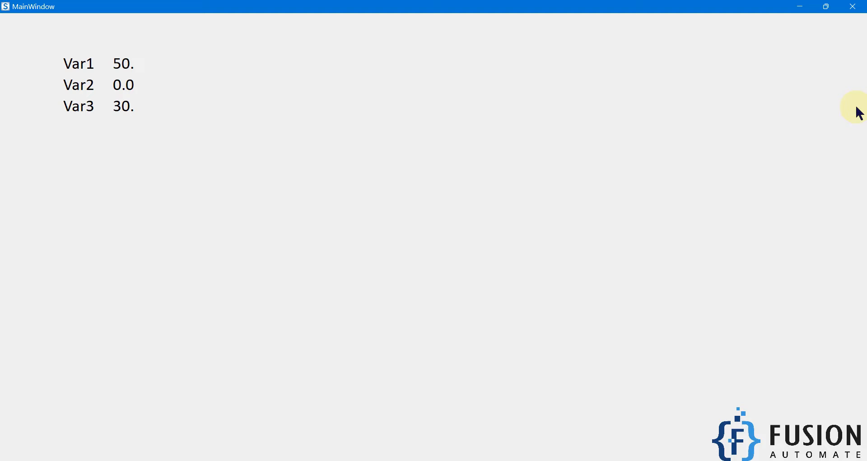
pyautogui.click(853, 6)
pyautogui.click(796, 9)
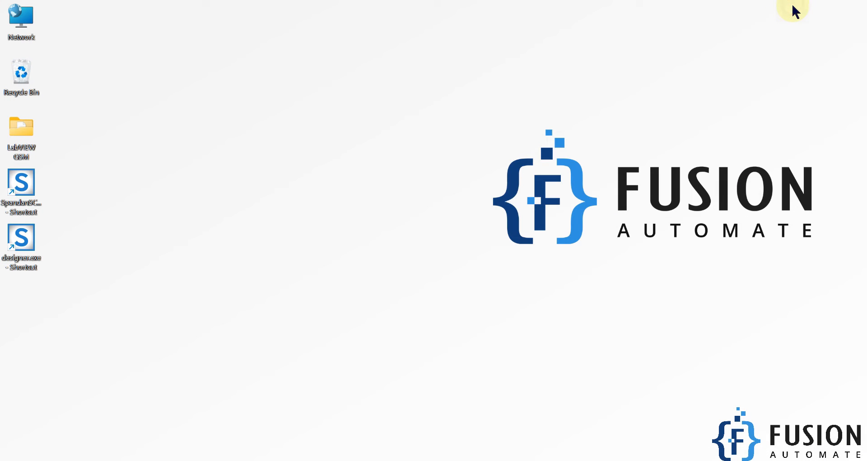